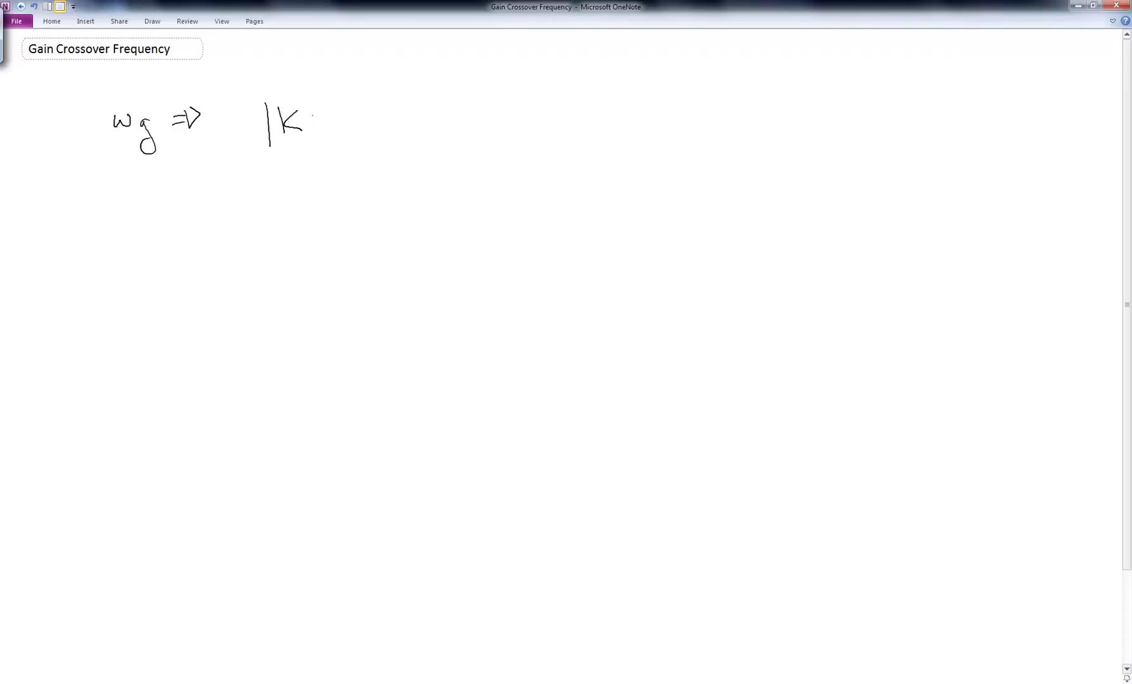
- Handwrite |KG(jω)| = 1 after ωg ⇒ and ink a vertical and horizontal axis below it
mouse_move(337, 108)
mouse_down()
mouse_move(321, 124)
mouse_move(329, 138)
mouse_move(350, 132)
mouse_up()
drag(371, 119, 360, 141)
drag(363, 112, 367, 113)
drag(377, 114, 397, 113)
mouse_move(401, 95)
mouse_down()
mouse_move(404, 132)
mouse_move(418, 138)
mouse_move(457, 112)
mouse_up()
drag(434, 126, 486, 137)
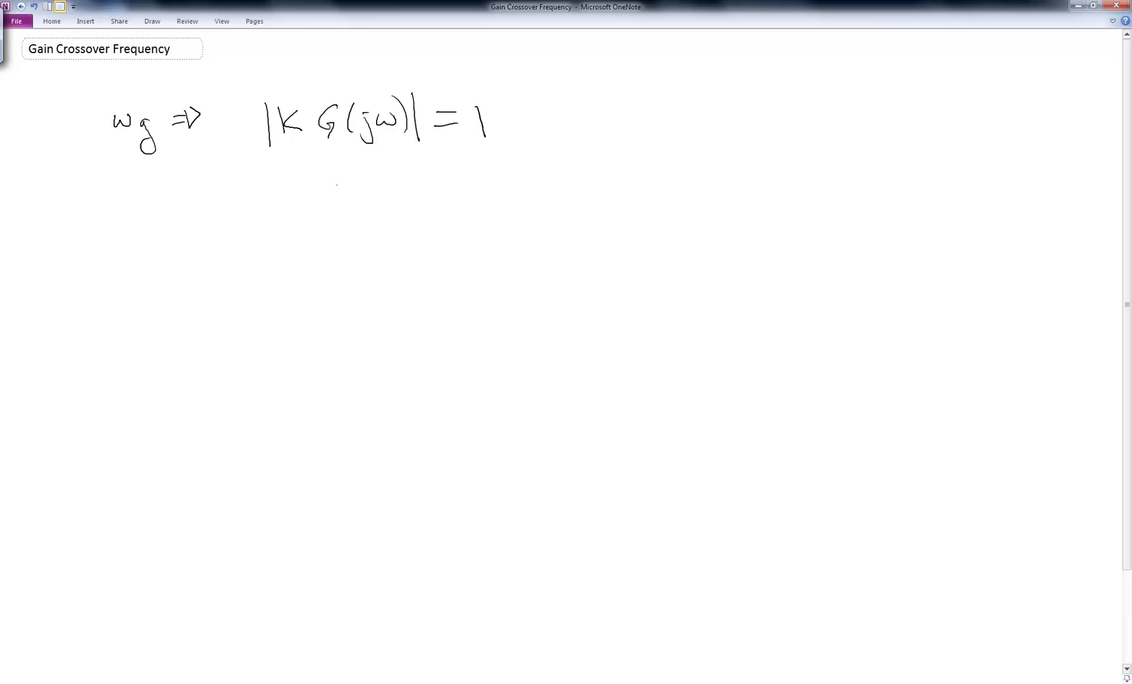
drag(337, 183, 357, 446)
mouse_move(188, 307)
mouse_down()
mouse_move(514, 318)
mouse_move(506, 309)
mouse_up()
- Finish the axis arrowheads and label the axes Re and Im
mouse_move(538, 303)
mouse_down()
mouse_move(539, 326)
mouse_move(546, 317)
mouse_up()
drag(549, 320, 564, 324)
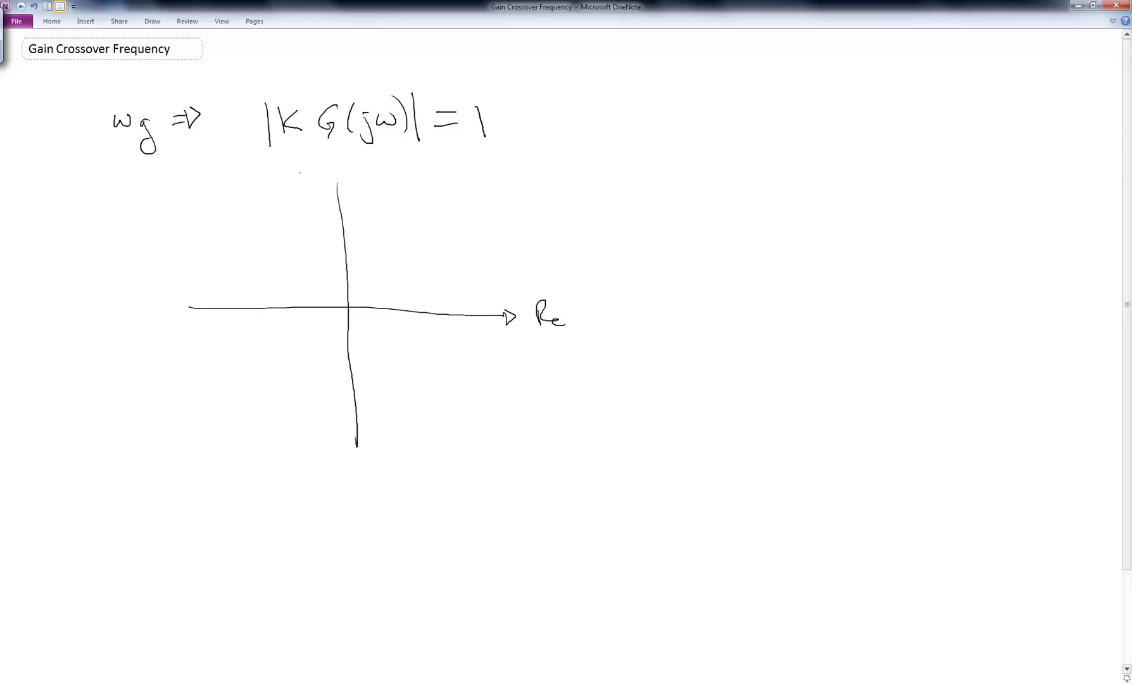
mouse_move(336, 181)
mouse_down()
mouse_move(328, 190)
mouse_move(345, 191)
mouse_up()
mouse_move(345, 190)
mouse_down()
mouse_move(336, 181)
mouse_move(371, 176)
mouse_move(359, 195)
mouse_up()
drag(357, 196, 375, 193)
drag(374, 195, 400, 192)
- Sketch the curve, tick −1, dot ωg, and draw its line to the origin labelled =1
mouse_move(348, 307)
mouse_down()
mouse_move(270, 309)
mouse_move(210, 399)
mouse_up()
drag(216, 303, 208, 339)
drag(213, 334, 212, 349)
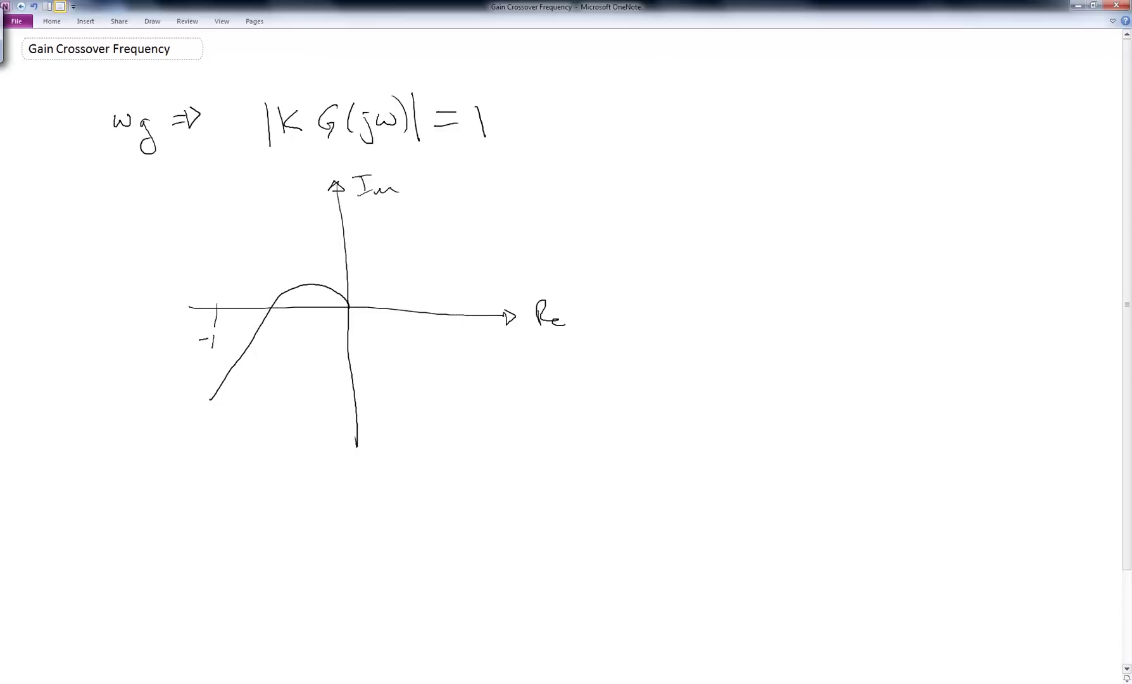
click(234, 365)
drag(234, 366, 347, 309)
drag(235, 374, 246, 384)
mouse_move(246, 382)
mouse_down()
mouse_move(249, 416)
mouse_move(254, 405)
mouse_move(264, 424)
mouse_up()
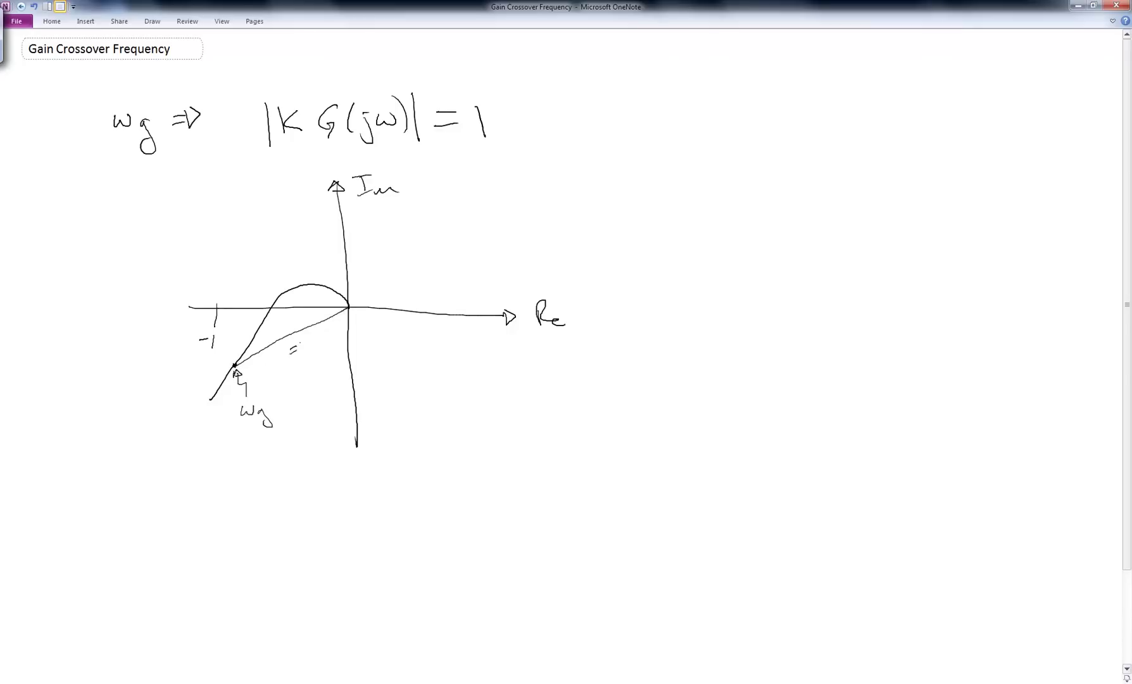
drag(302, 344, 304, 358)
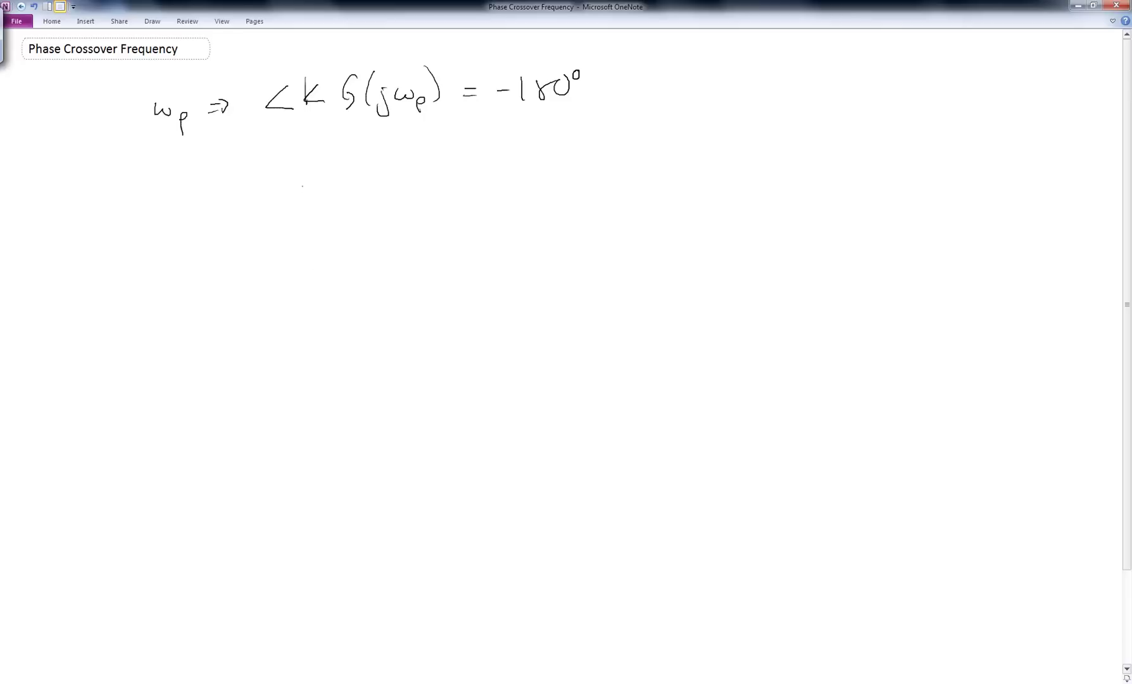
- Ink vertical and horizontal axes with arrowheads, labelled Re and Im, under the phase condition
drag(304, 159, 314, 416)
drag(117, 282, 456, 286)
mouse_move(457, 288)
mouse_down()
mouse_move(470, 281)
mouse_move(487, 291)
mouse_up()
drag(484, 269, 513, 290)
drag(299, 164, 345, 139)
mouse_move(334, 140)
mouse_down()
mouse_move(336, 158)
mouse_move(347, 157)
mouse_up()
drag(350, 158, 378, 157)
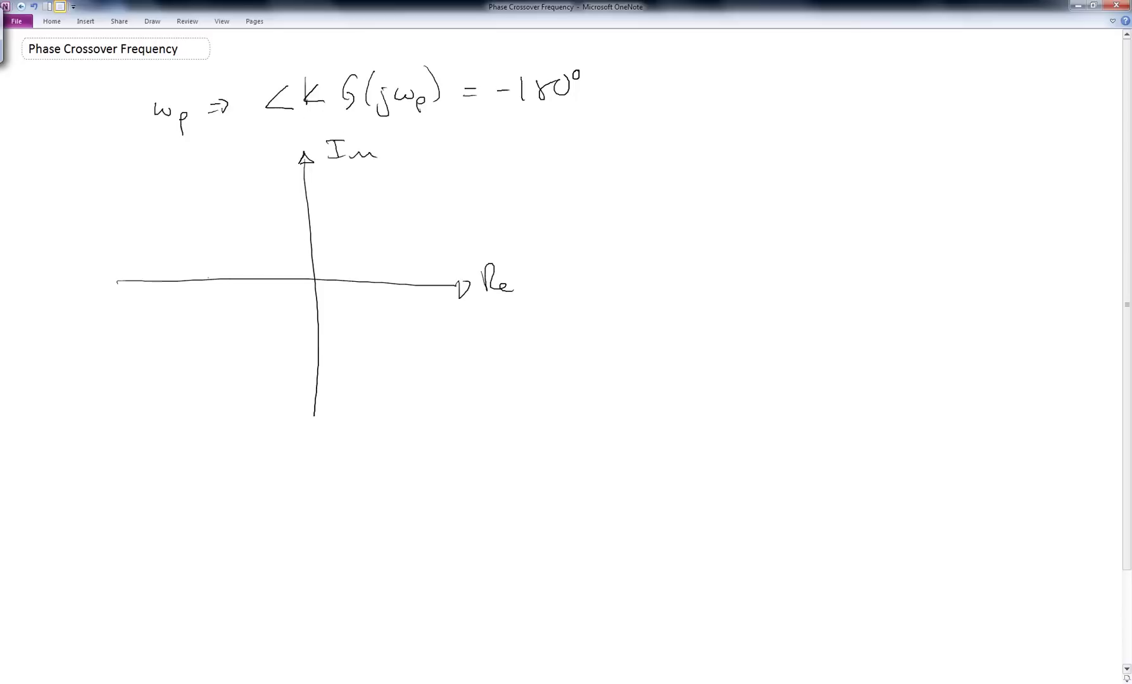
- Tick −1, sketch the curve crossing the real axis, and mark the crossing as ωp
mouse_move(197, 267)
mouse_down()
mouse_move(184, 307)
mouse_move(193, 315)
mouse_up()
mouse_move(315, 270)
mouse_down()
mouse_move(255, 253)
mouse_move(142, 404)
mouse_move(129, 445)
mouse_up()
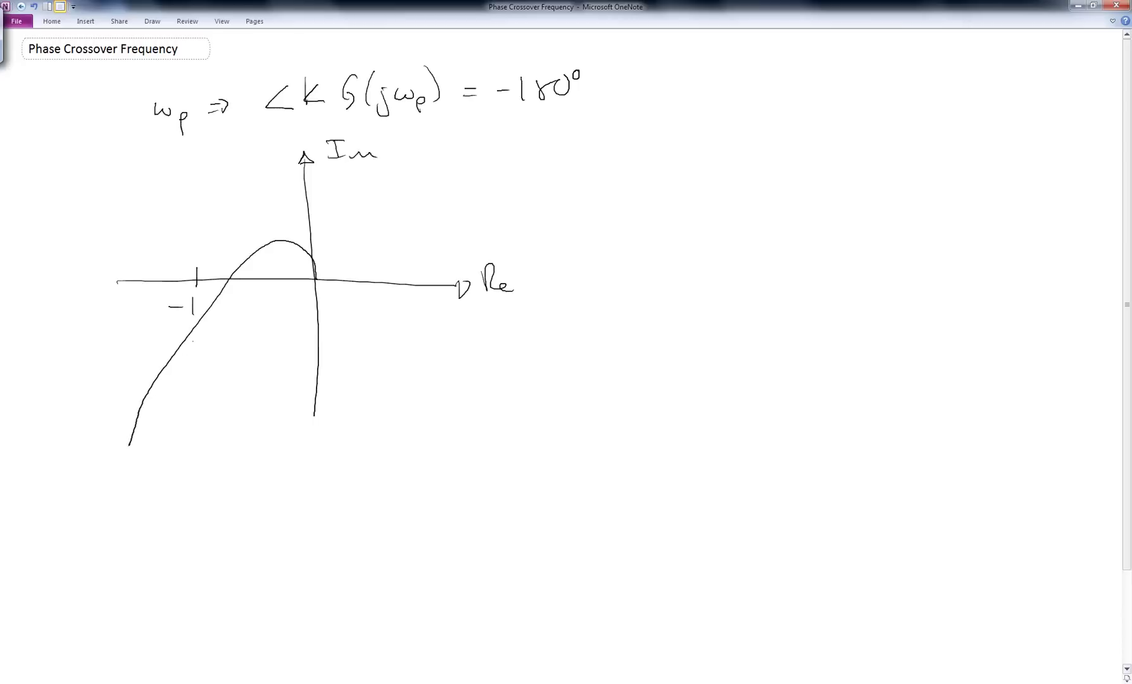
click(228, 279)
drag(222, 243, 228, 264)
mouse_move(212, 217)
mouse_down()
mouse_move(227, 219)
mouse_move(230, 248)
mouse_move(231, 233)
mouse_up()
- Draw an angle arc around the origin labelled −180°, then stop inking
mouse_move(342, 279)
mouse_down()
mouse_move(337, 261)
mouse_move(278, 280)
mouse_move(288, 278)
mouse_move(282, 295)
mouse_move(289, 285)
mouse_up()
drag(335, 322, 349, 321)
mouse_move(353, 313)
mouse_down()
mouse_move(353, 328)
mouse_move(382, 310)
mouse_up()
drag(393, 304, 391, 304)
drag(276, 283, 286, 290)
key(Escape)
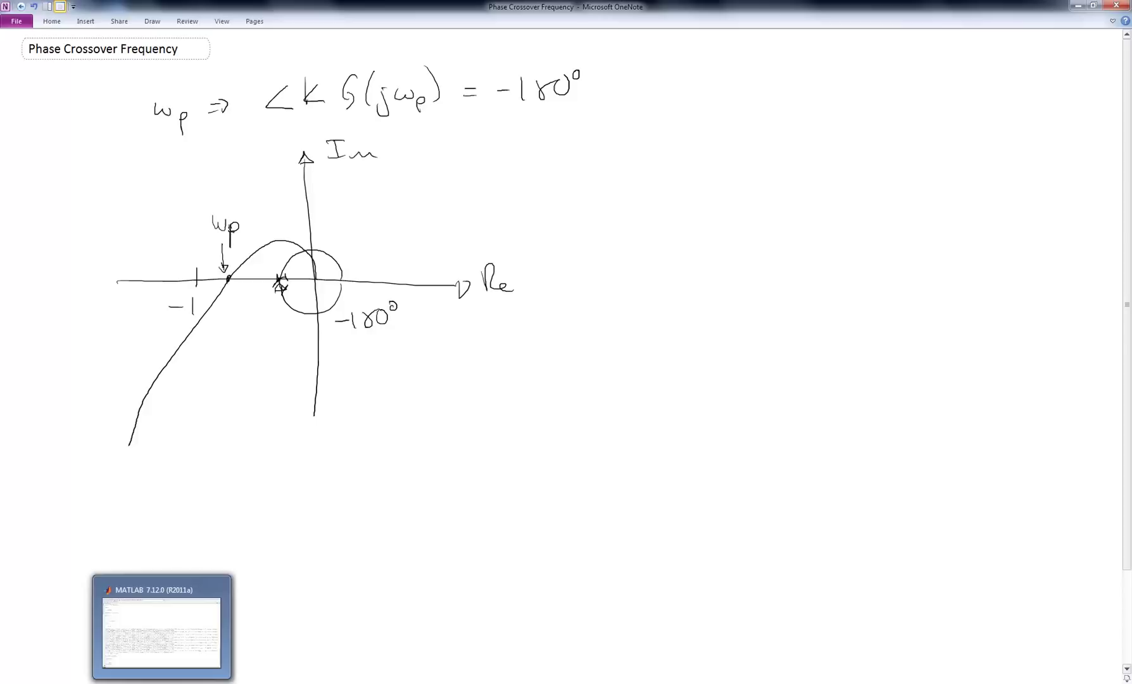
- In MATLAB, define L = tf(4, [1 2 4 1]) in the Command Window
click(161, 627)
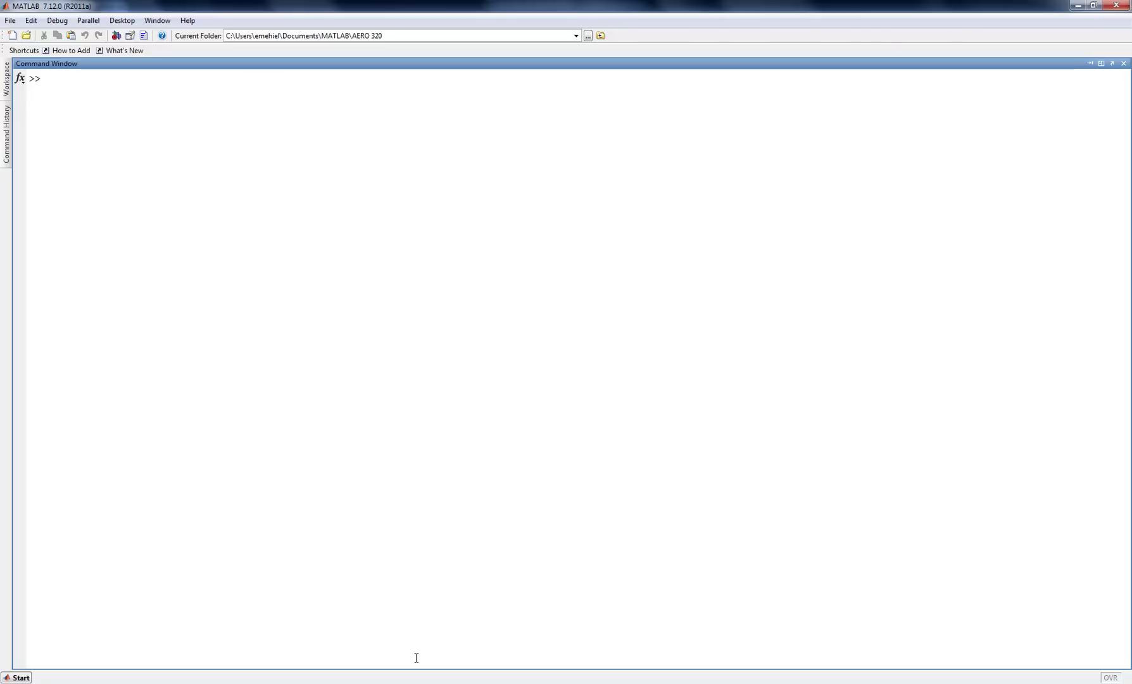
text(L = tf(4, [1 2 4 1]))
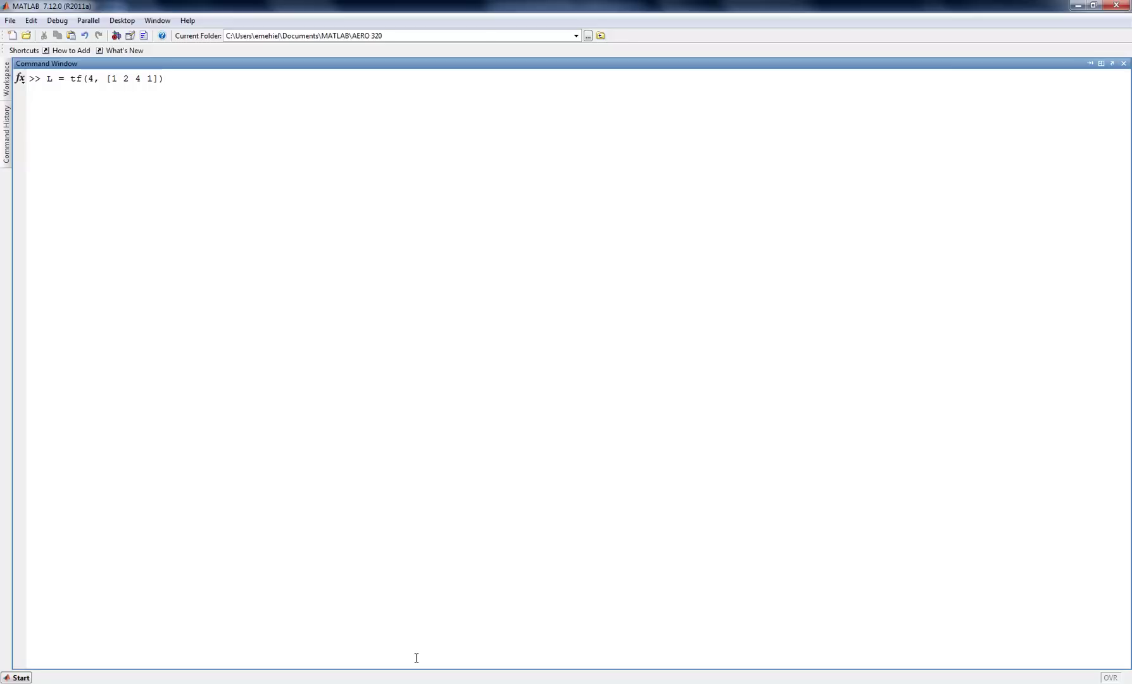
key(Return)
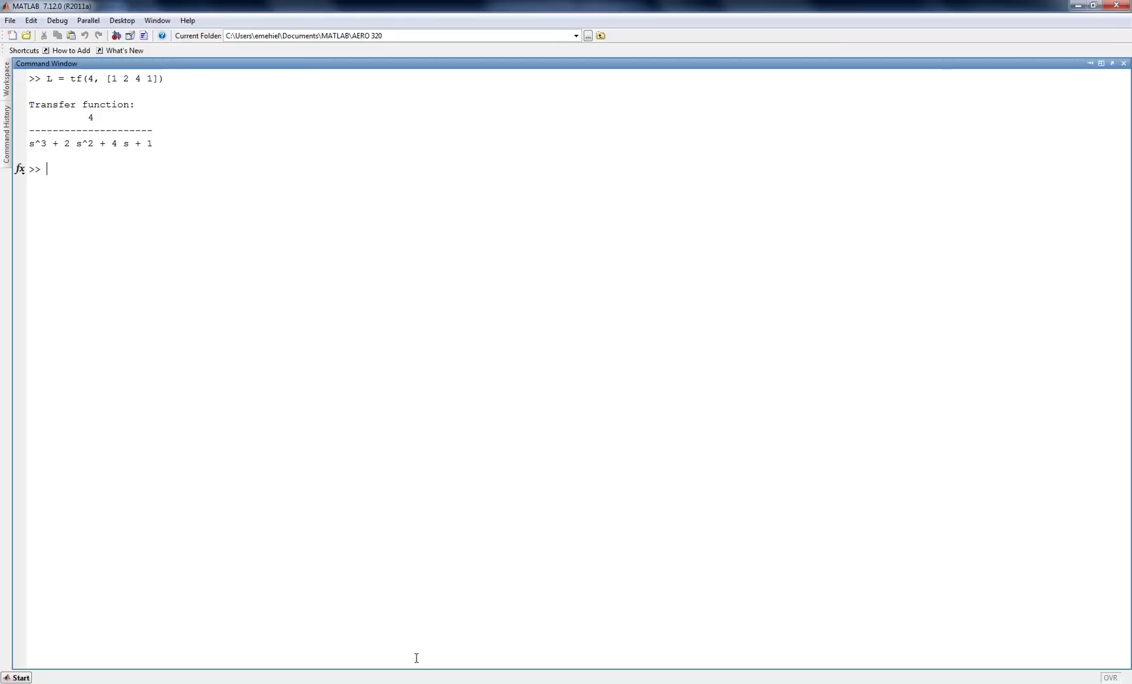
- Run bode(L) and grid on, then bring the Bode figure forward
text(bode(L))
key(Return)
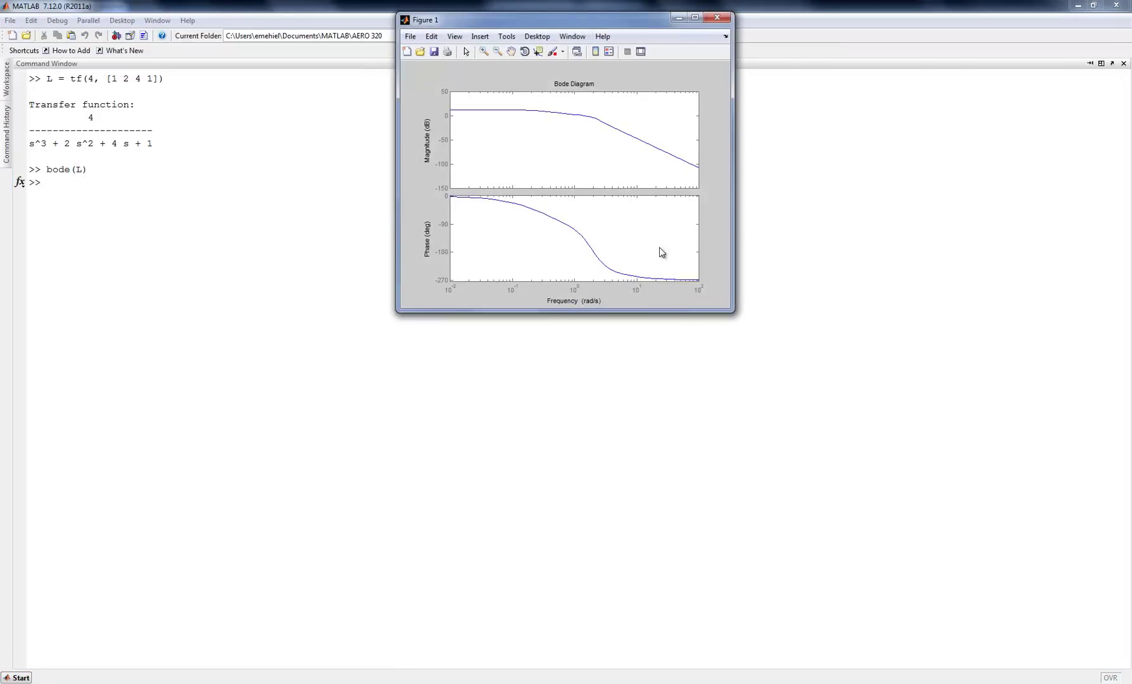
click(110, 313)
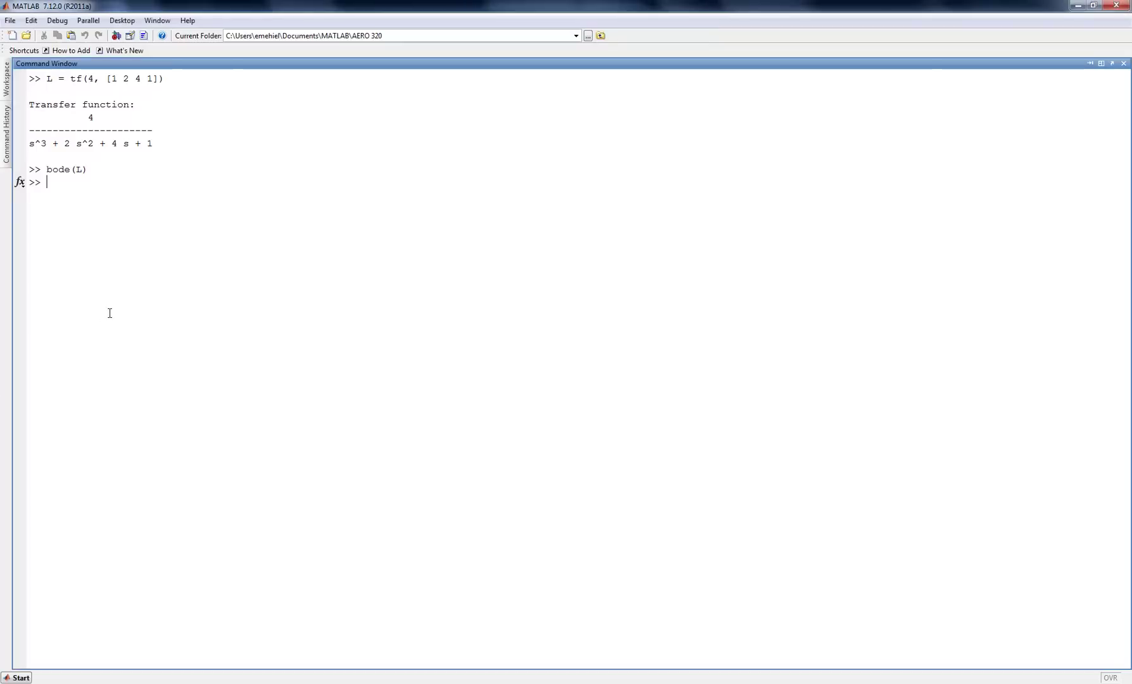
text(grid on)
key(Return)
mouse_move(158, 675)
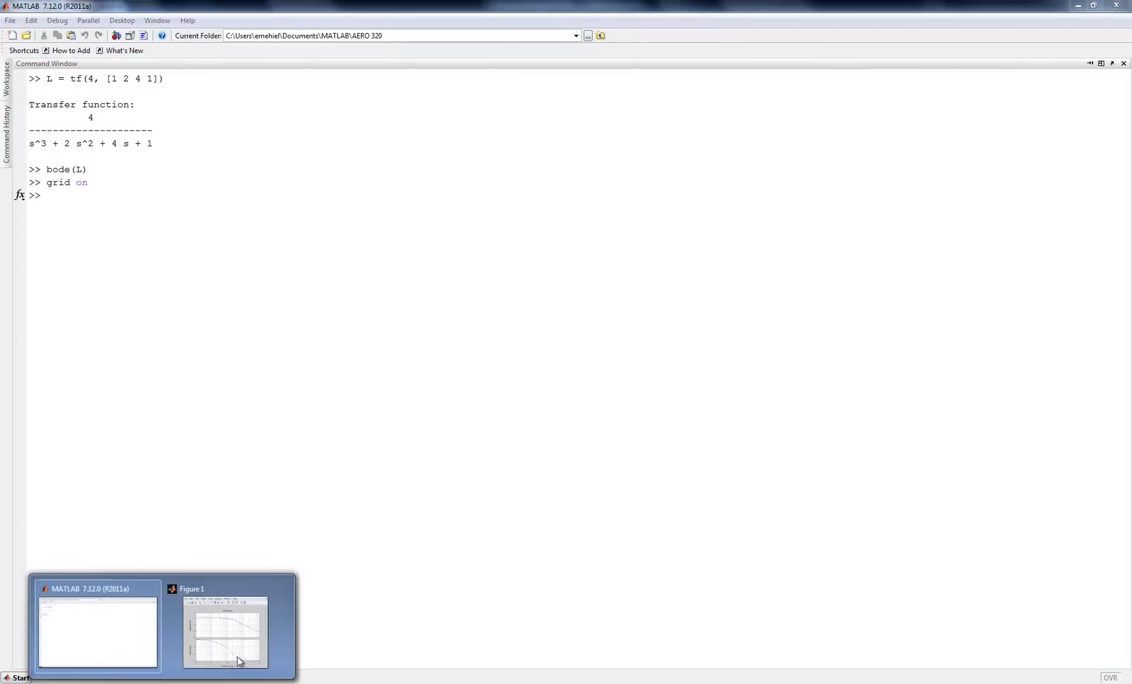
click(228, 627)
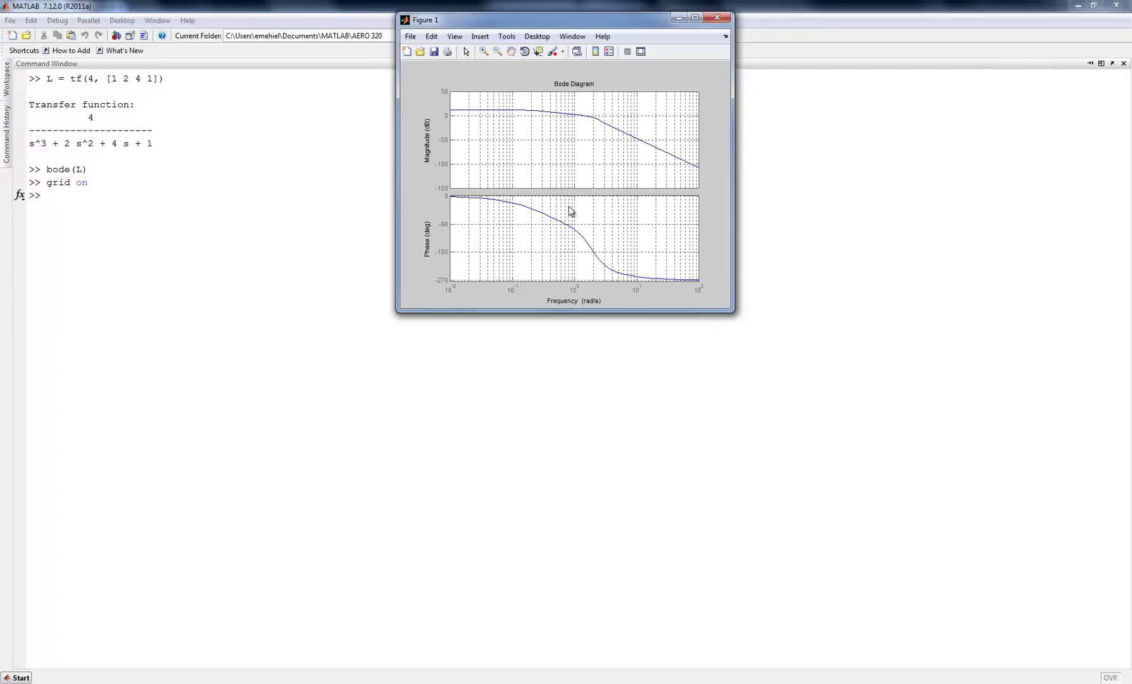
- Run nyquist(L) and bring the Nyquist plot forward
click(221, 220)
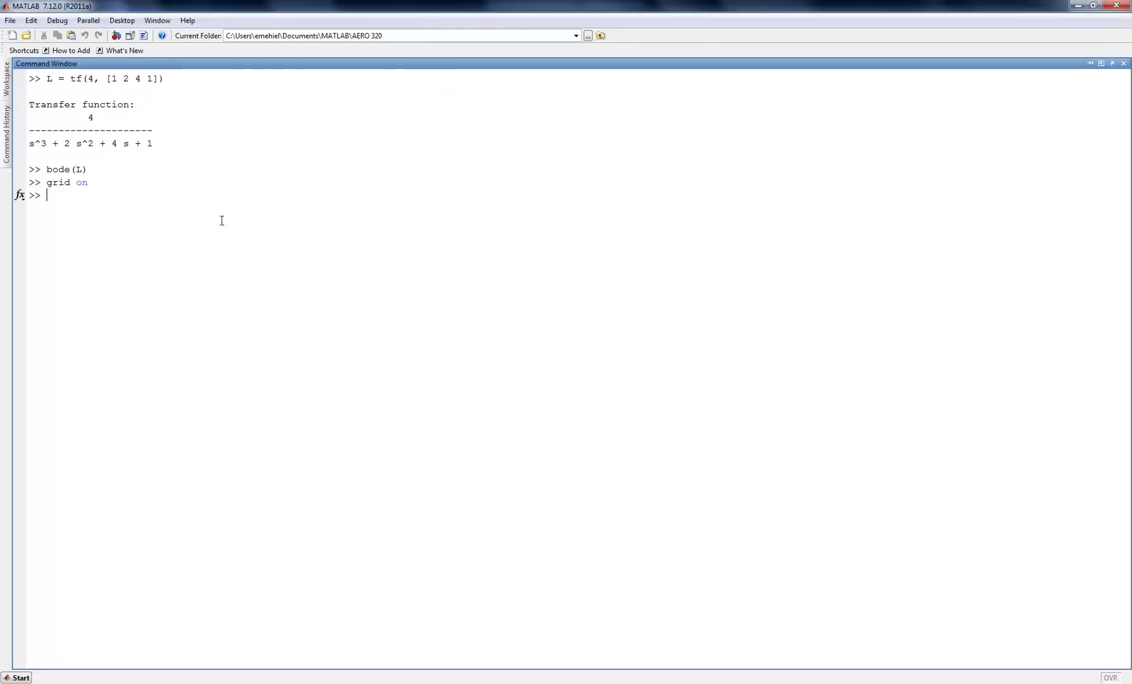
text(nyquist(L))
key(Return)
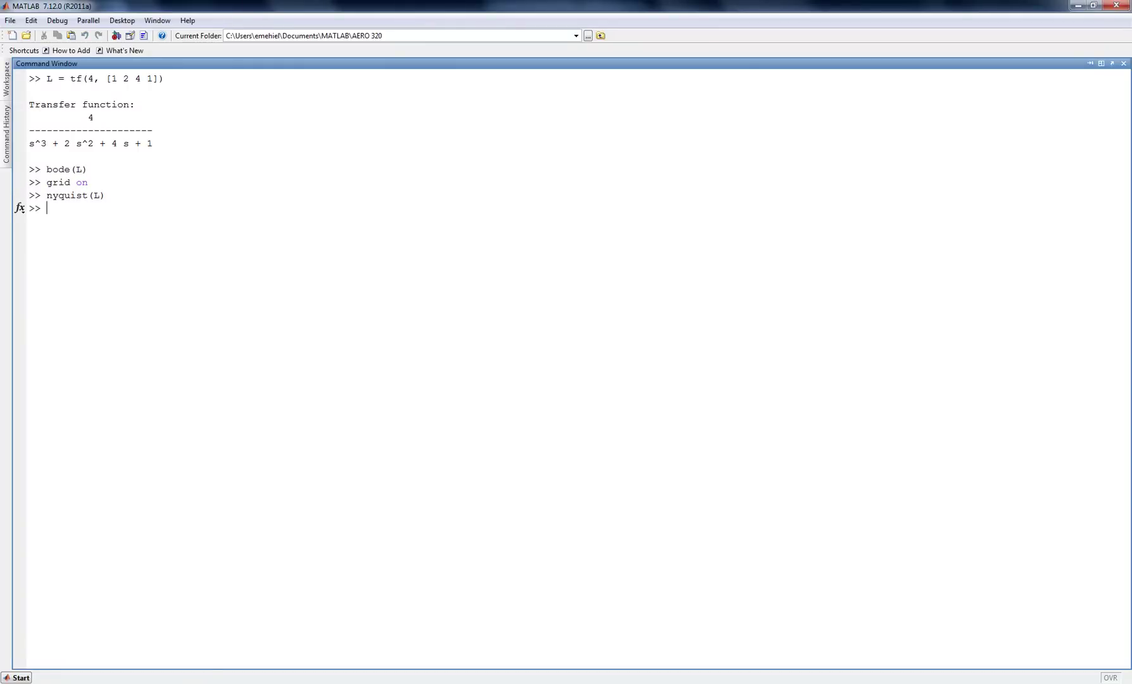
mouse_move(158, 681)
click(225, 633)
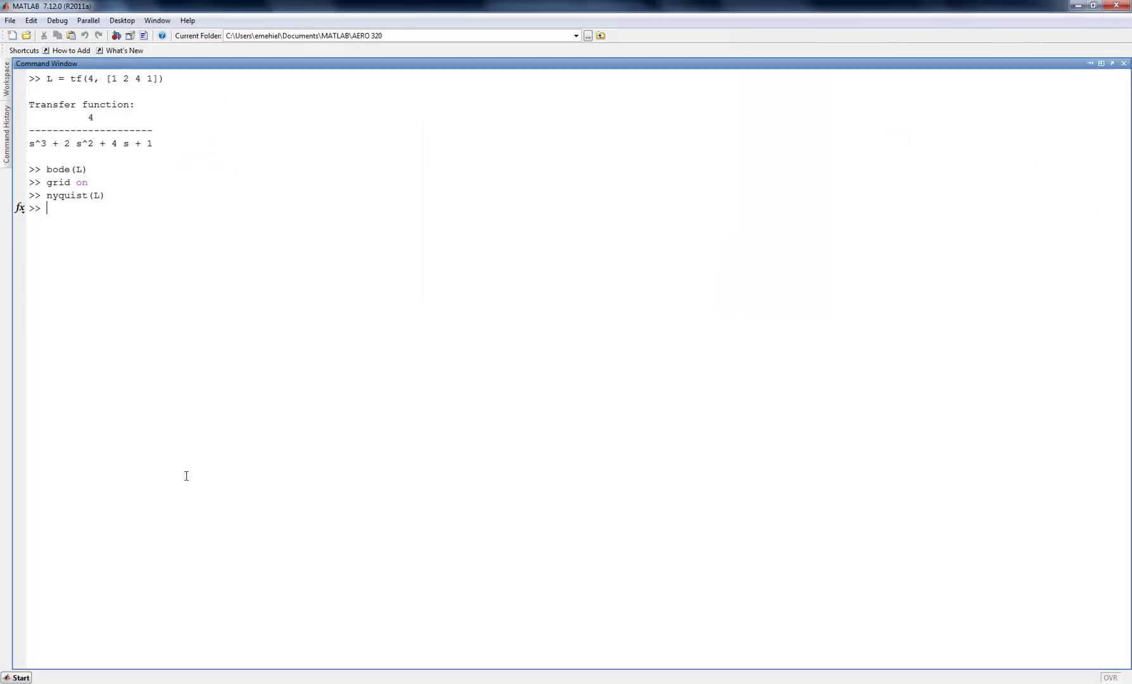
- Plot bode(L) in a new figure, move it aside, and data-tip the Nyquist crossing at −0.572
text(ure)
key(Return)
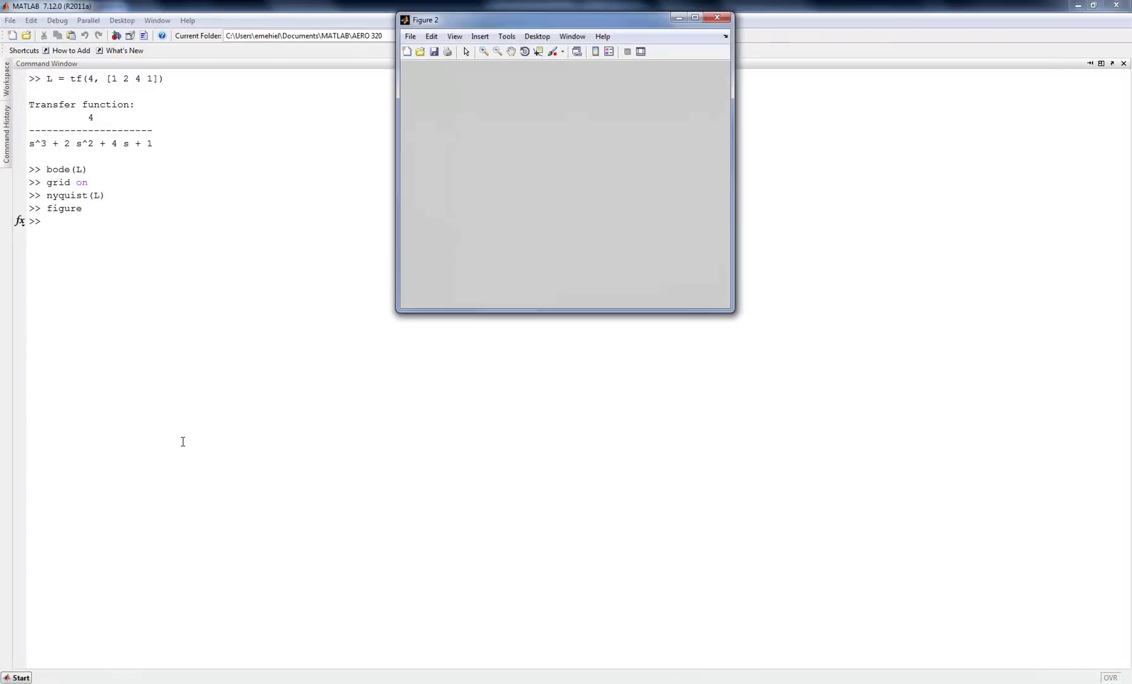
click(174, 441)
text(bode(L))
key(Return)
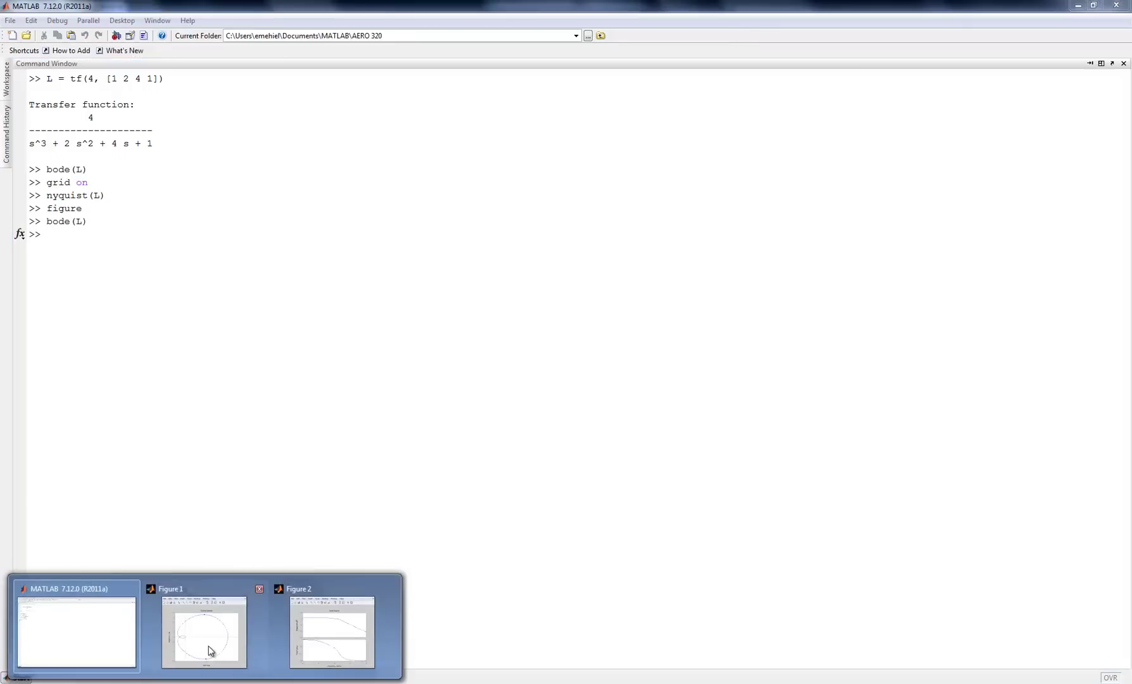
click(212, 652)
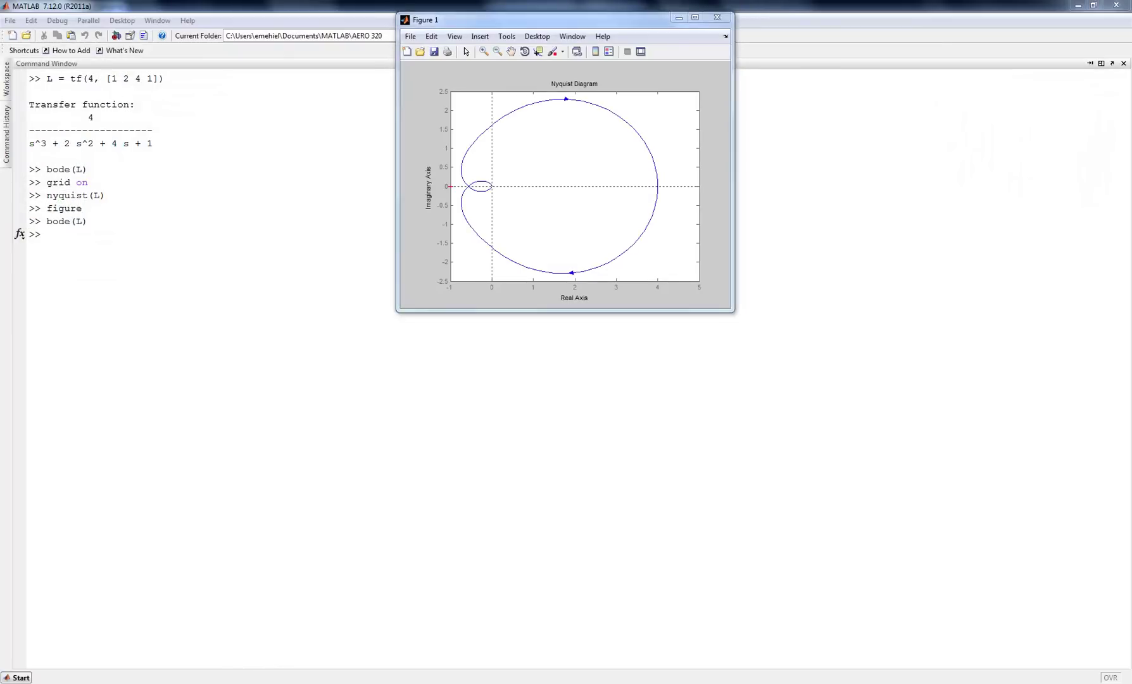
click(324, 635)
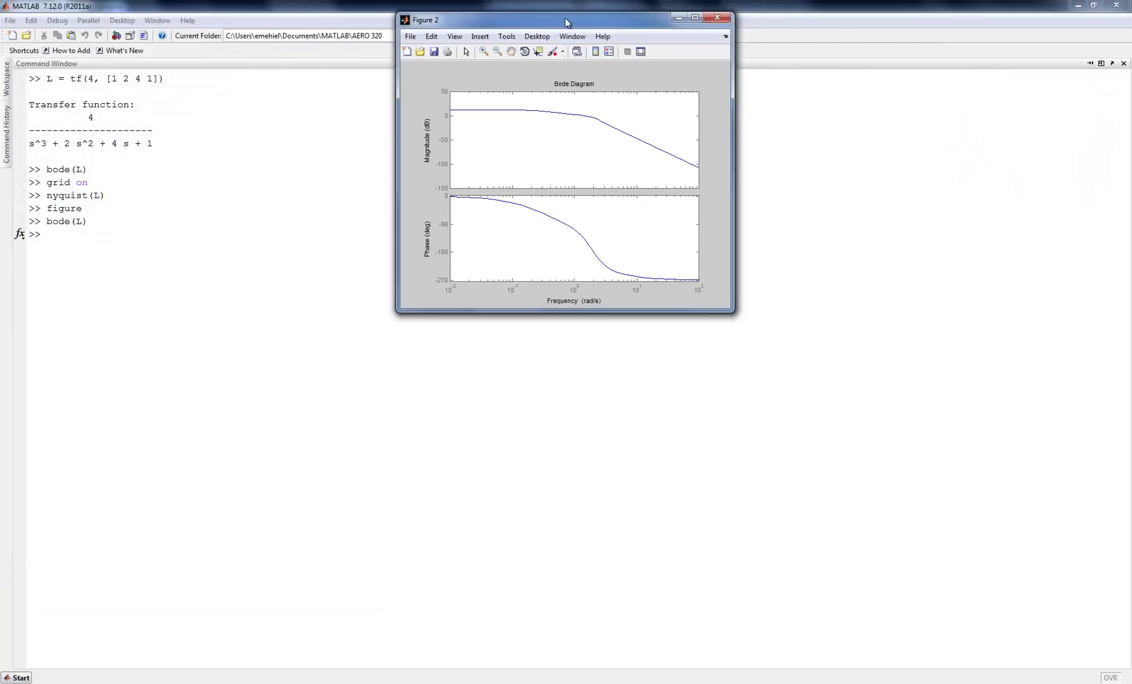
drag(566, 23, 252, 34)
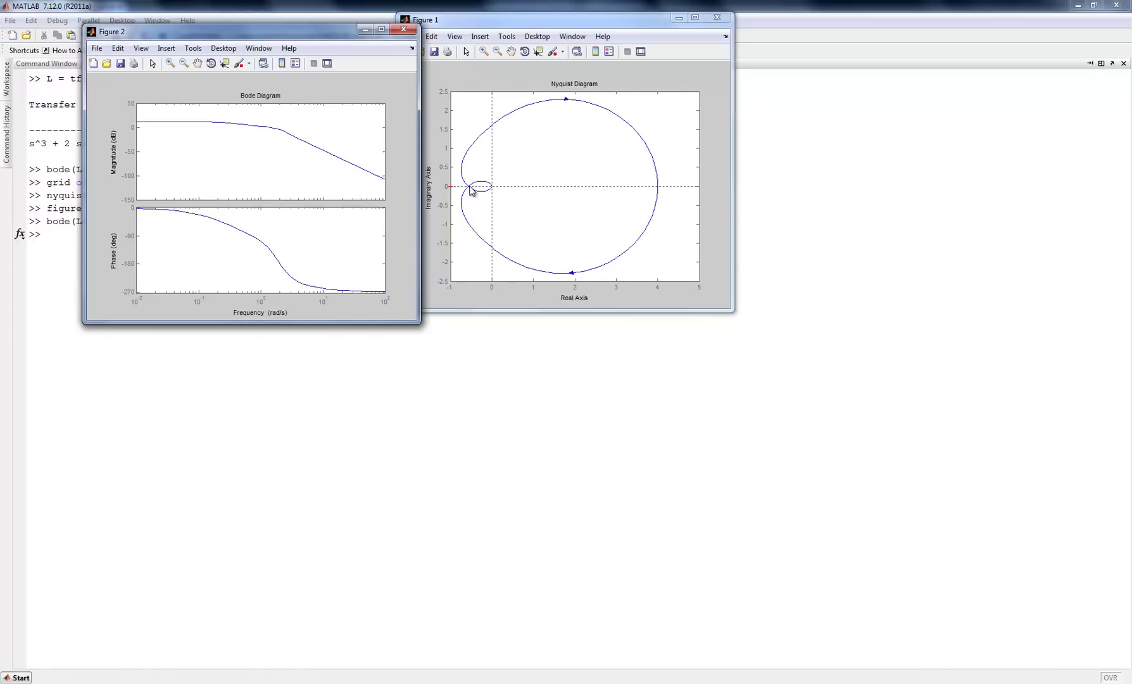
click(468, 188)
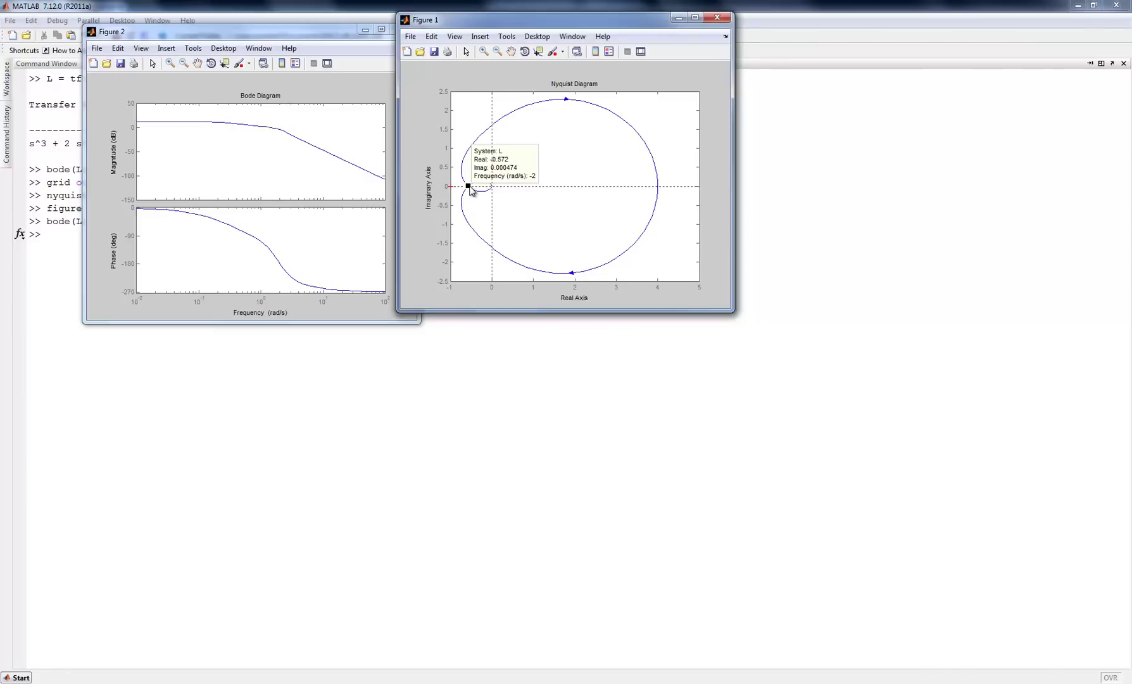
- Close the Nyquist and second Bode windows, then show margin(L) with grid on
click(717, 18)
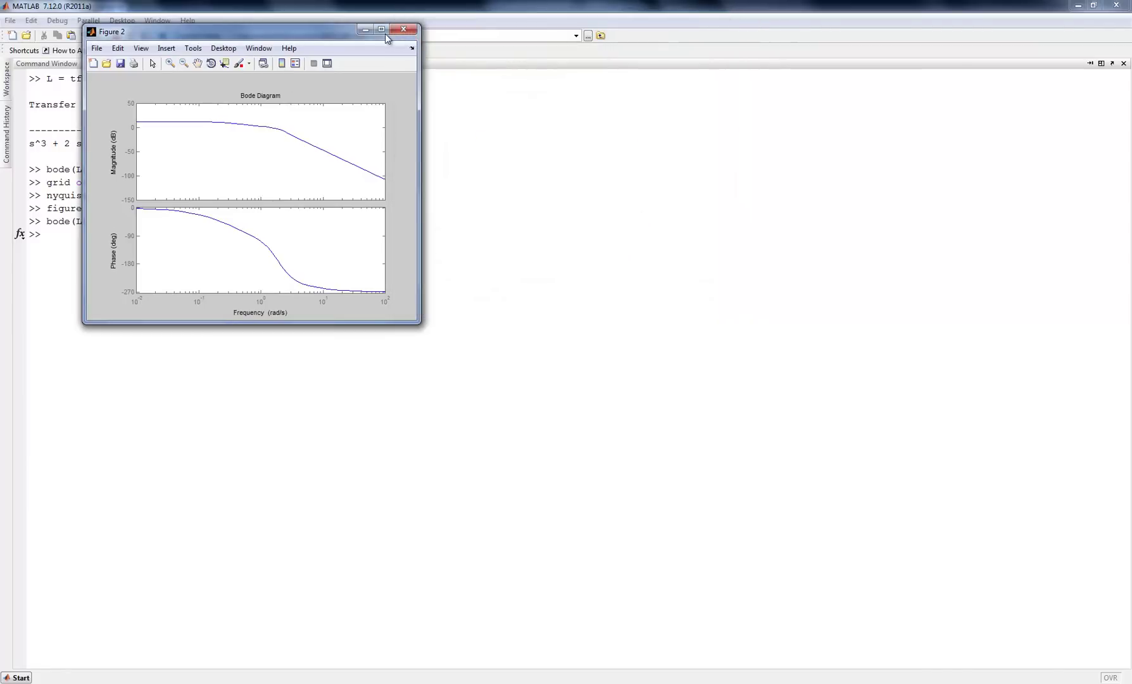
click(401, 31)
text(margin(L))
key(Return)
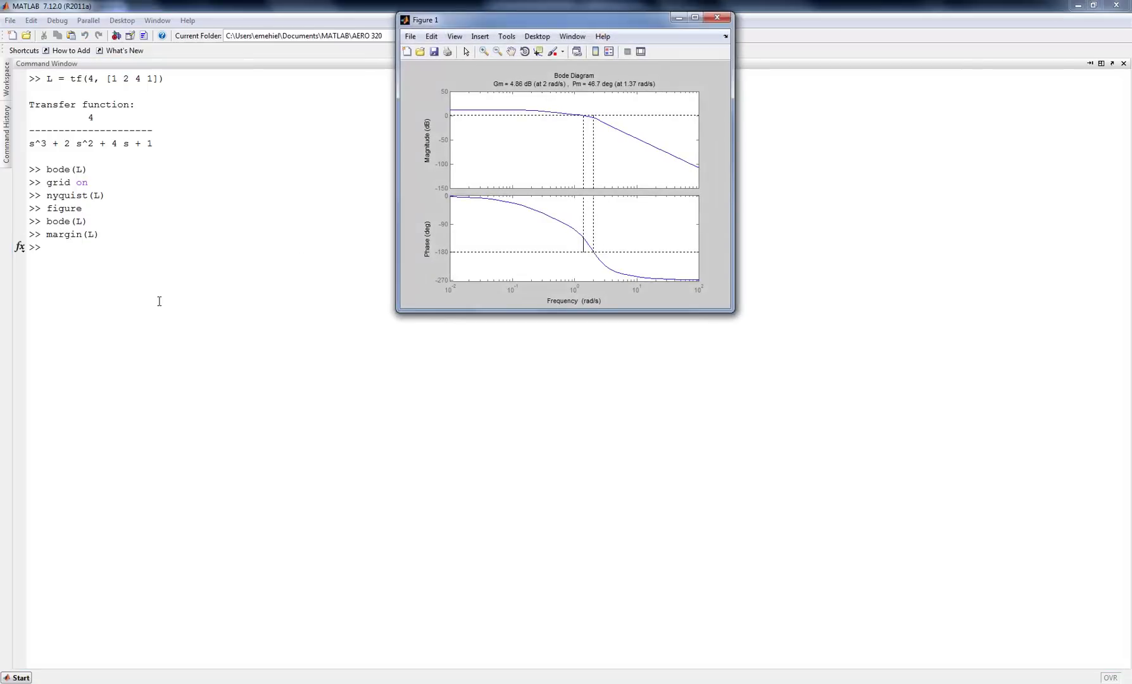
click(177, 270)
text(grid on)
key(Return)
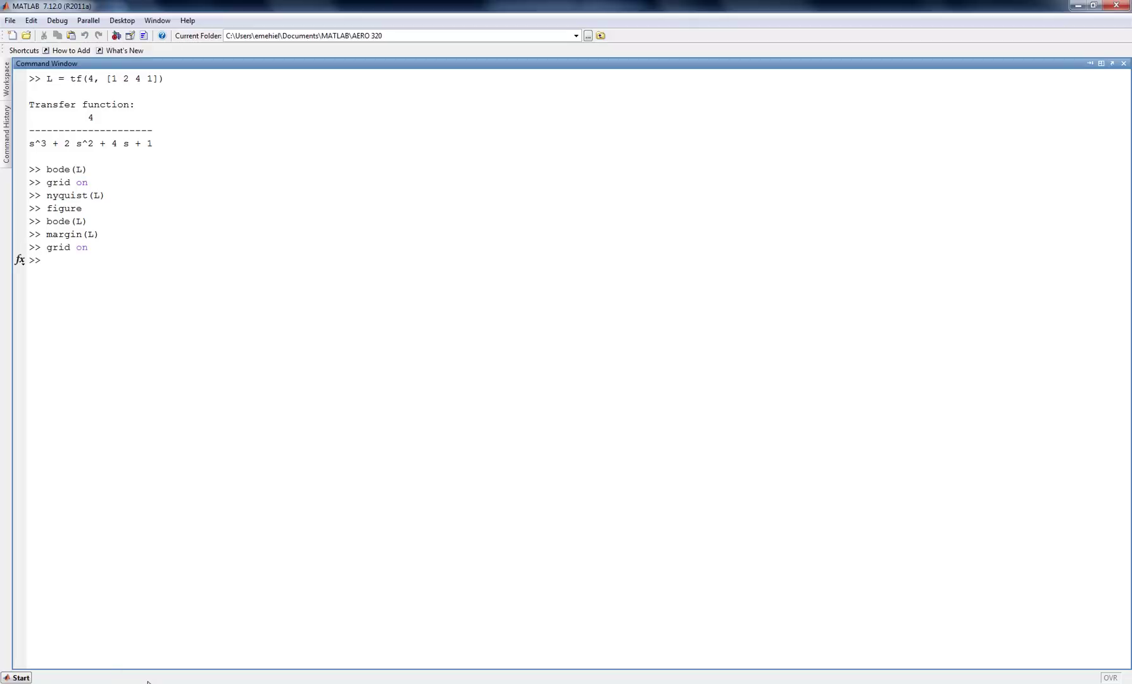
mouse_move(116, 669)
click(221, 653)
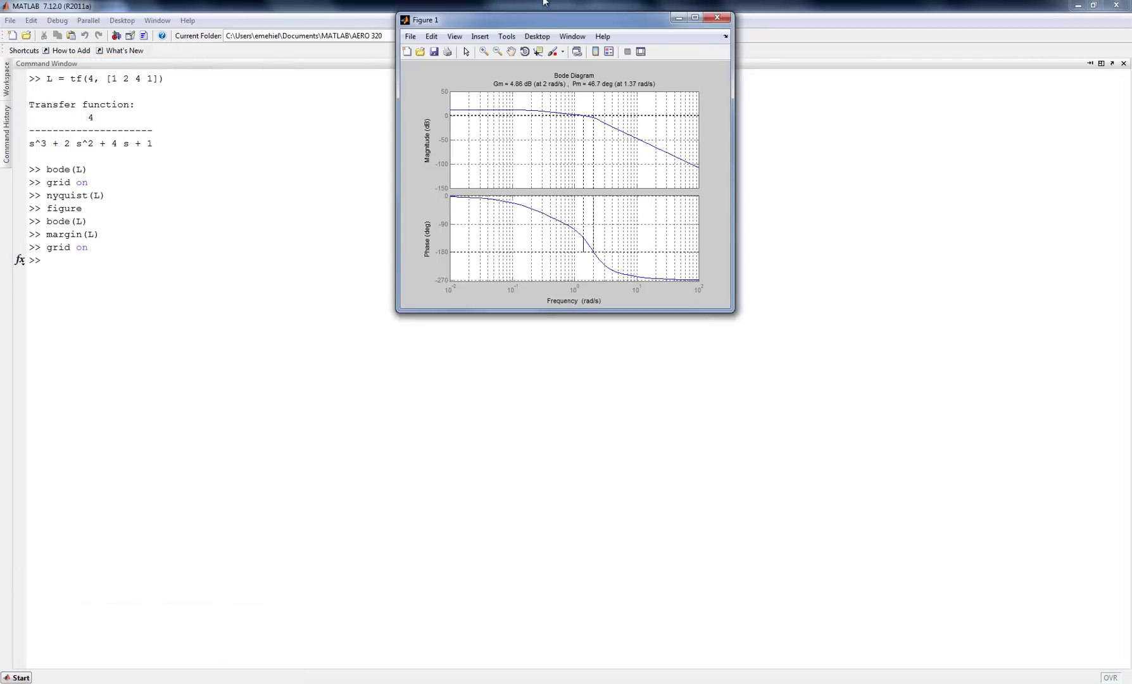
- Maximize the Figure 1 margin plot window to full screen
double_click(543, 20)
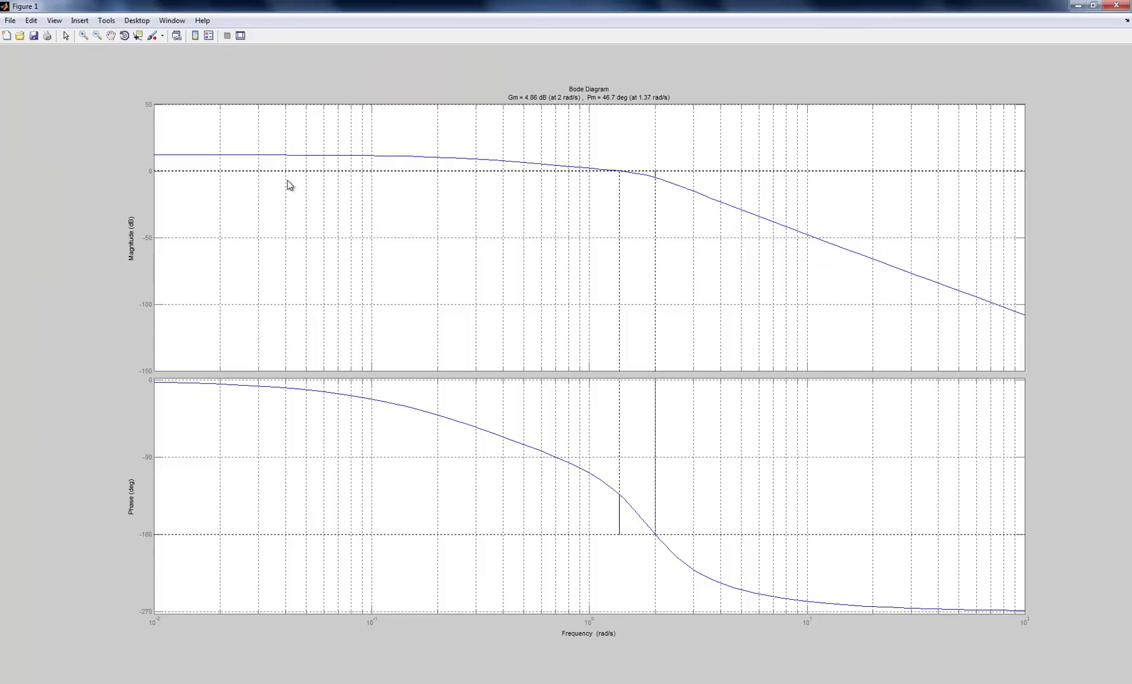